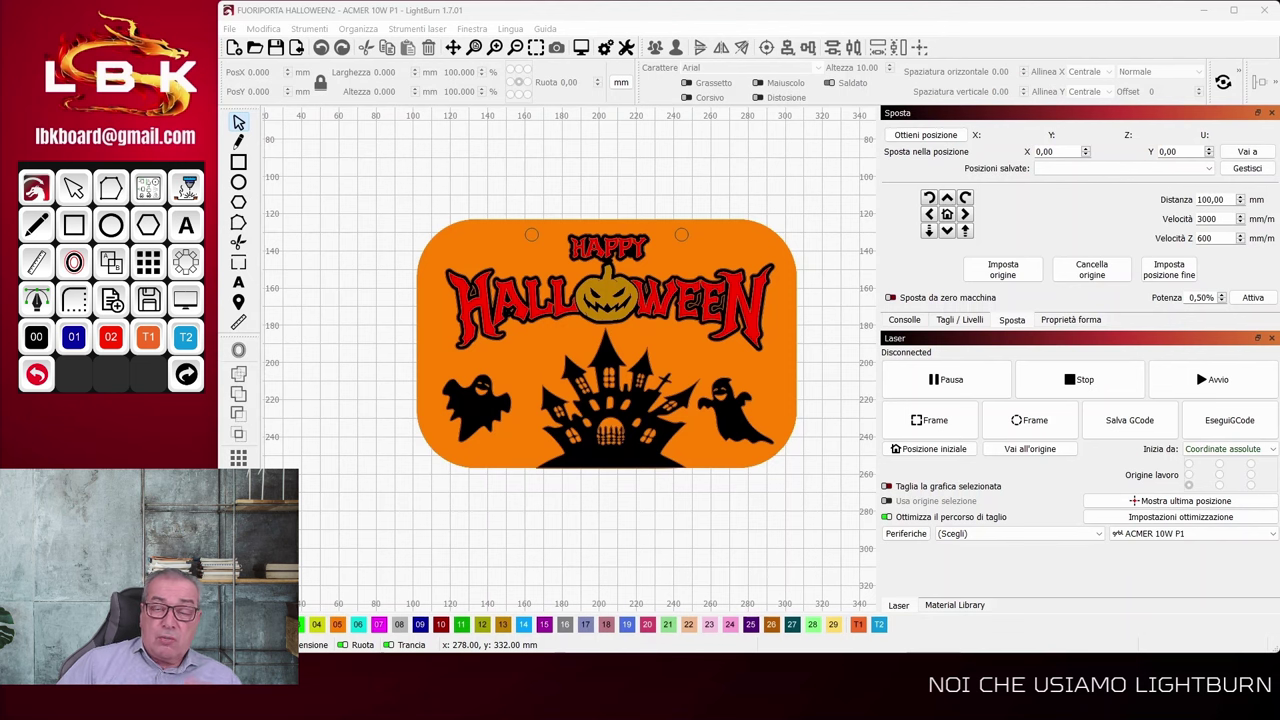
Look over the whole layout, then show the cut layer list and bring the assembled Halloween sign into view.
key(ctrl+shift+a)
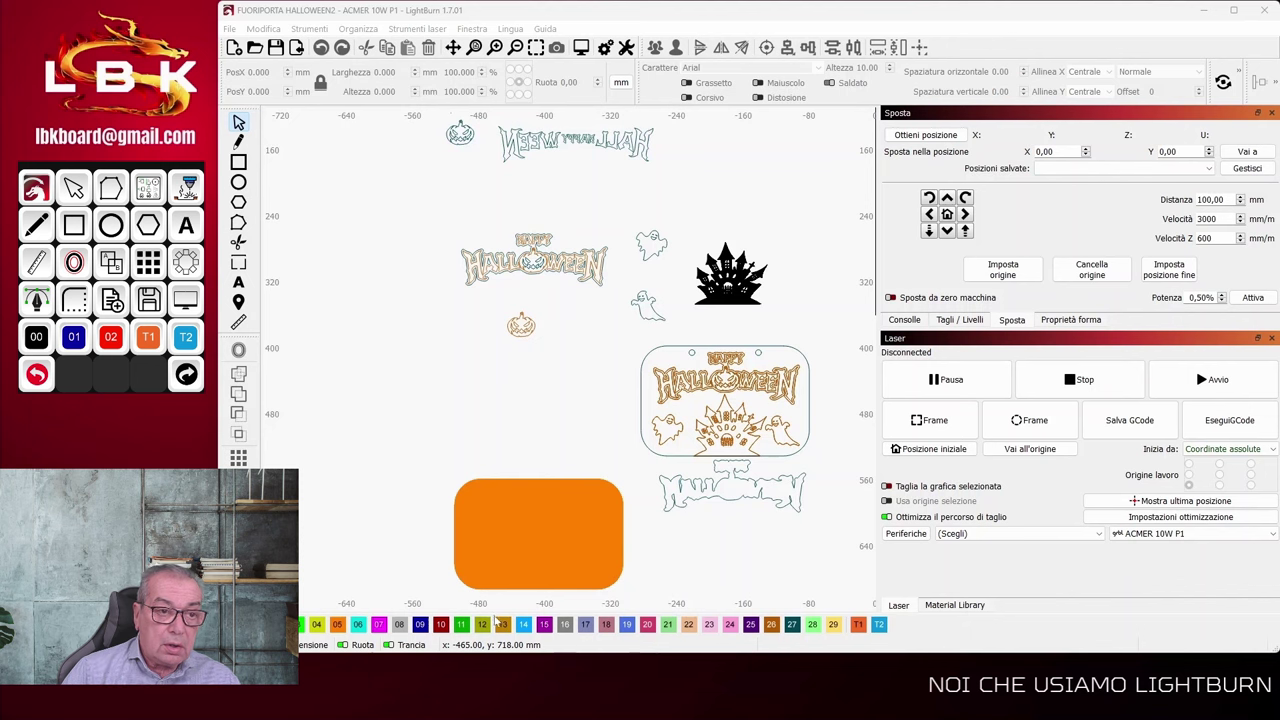
click(966, 322)
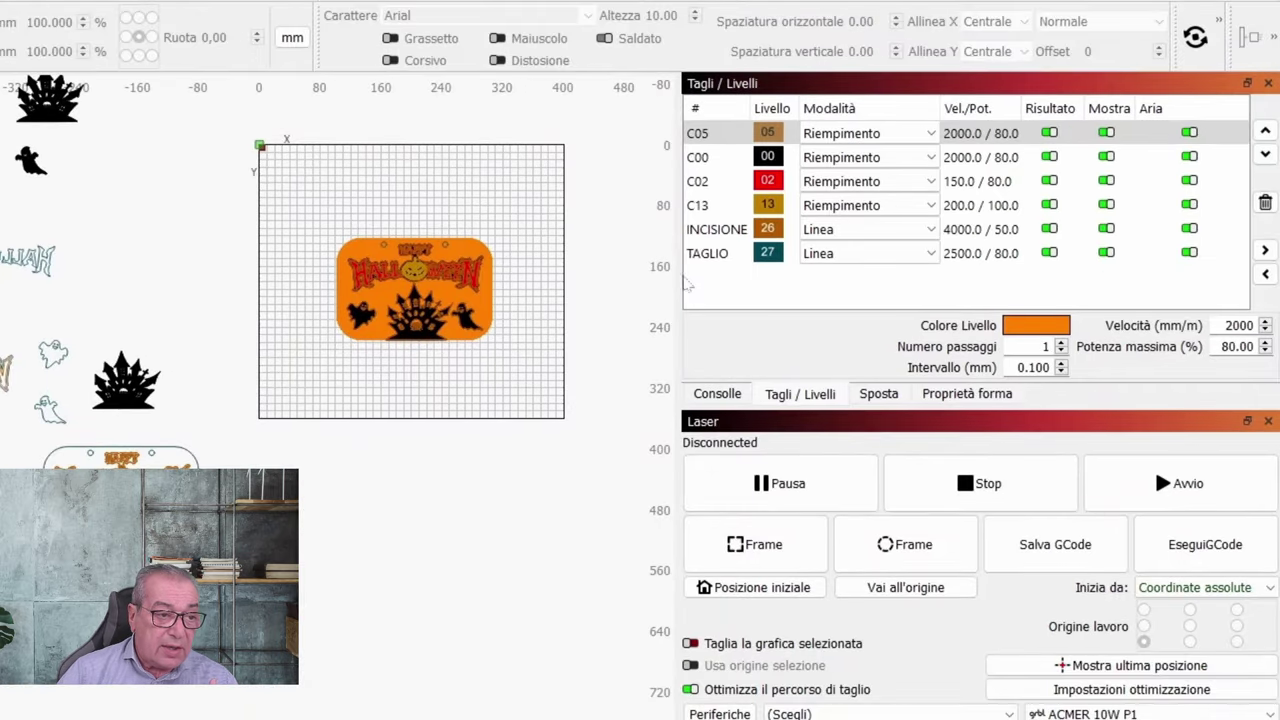
scroll(575, 320, up, 3)
drag(434, 409, 604, 432)
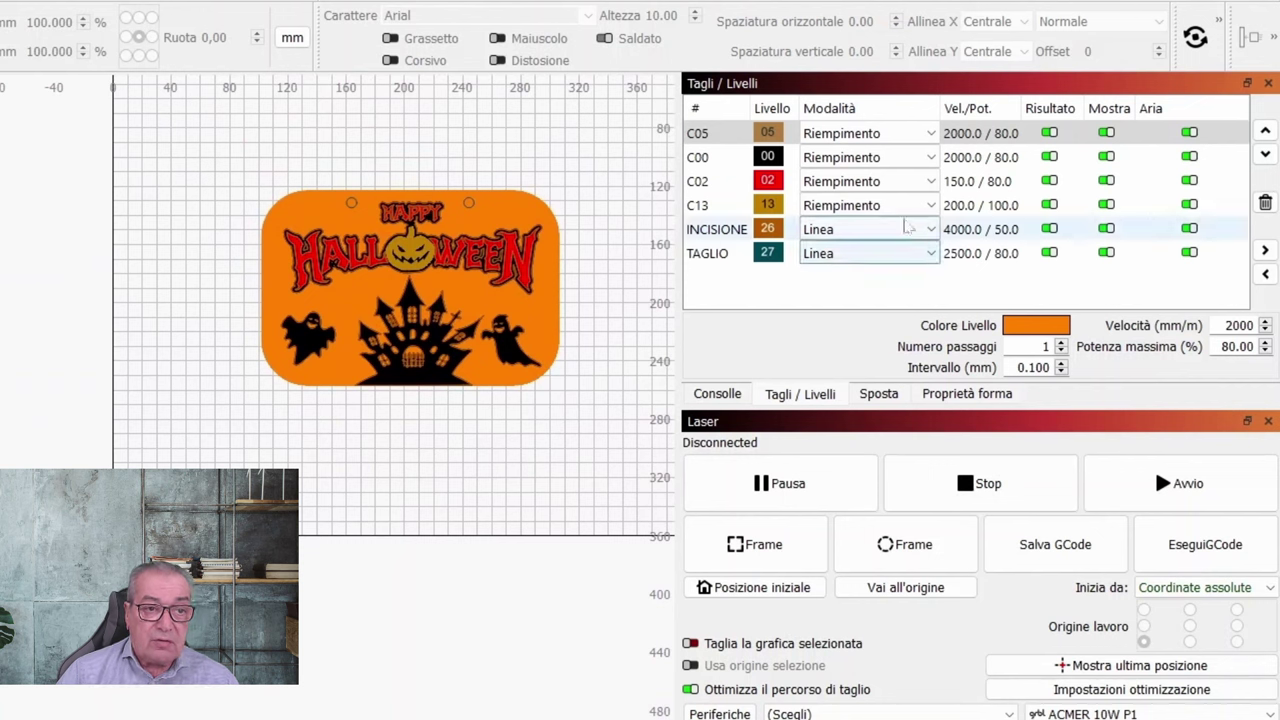
Hide layers C05, C00, C02, C13 and INCISIONE so that only TAGLIO is shown.
click(1022, 134)
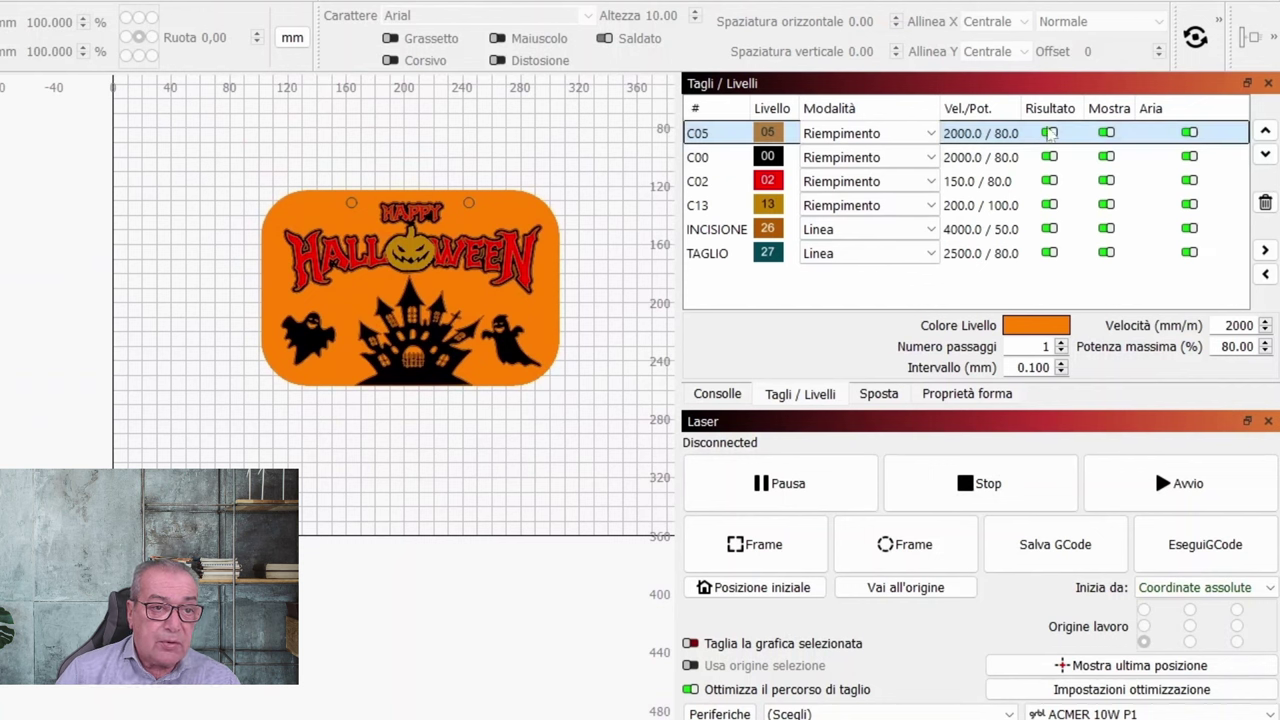
click(1106, 133)
click(1106, 156)
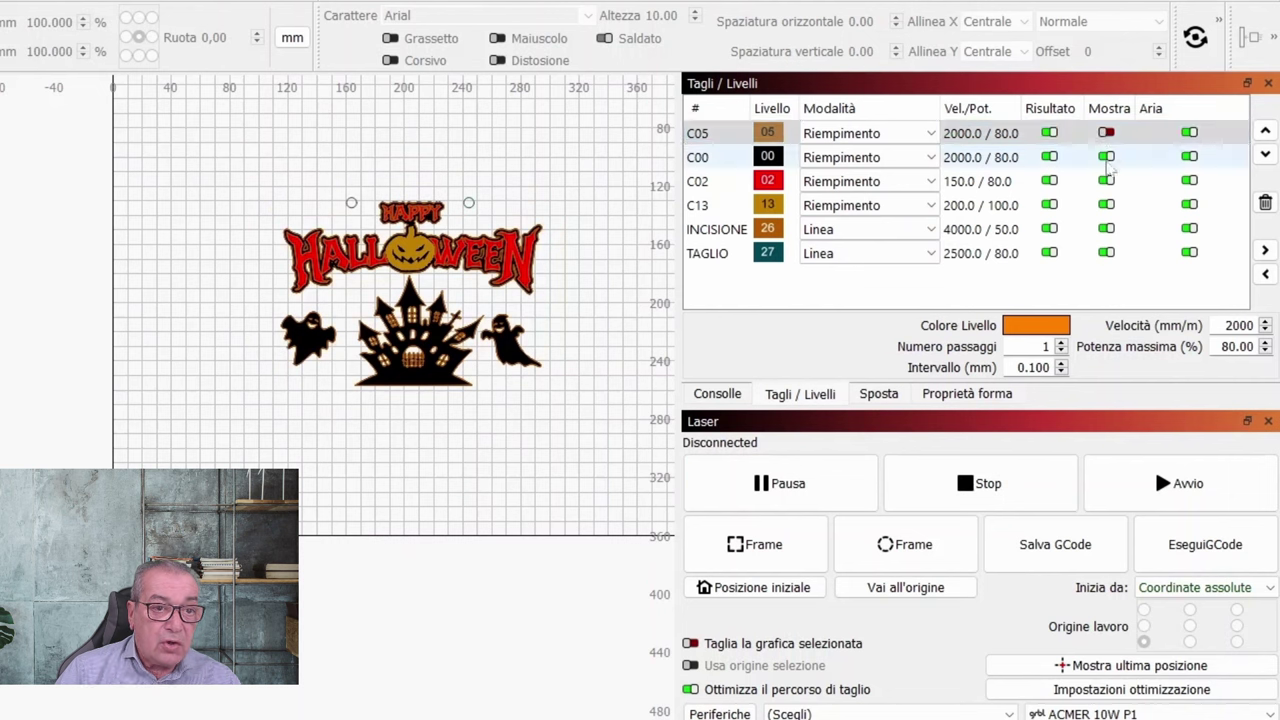
click(1106, 181)
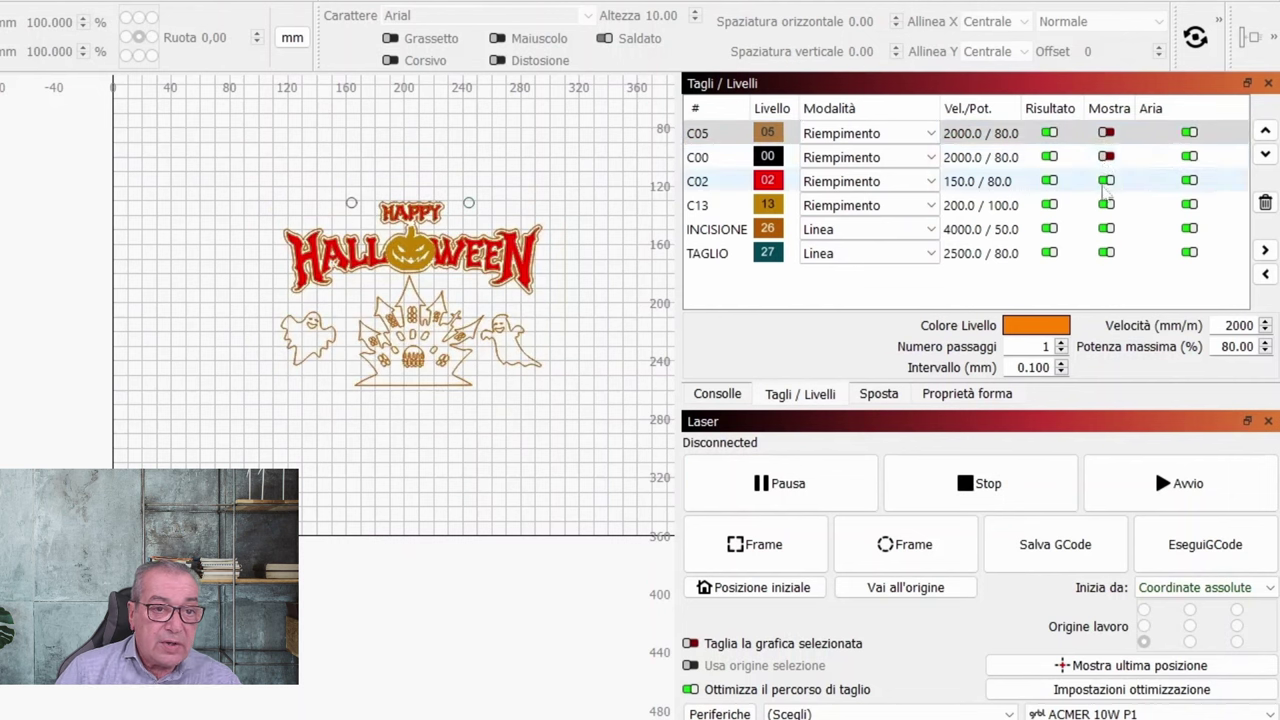
click(1106, 204)
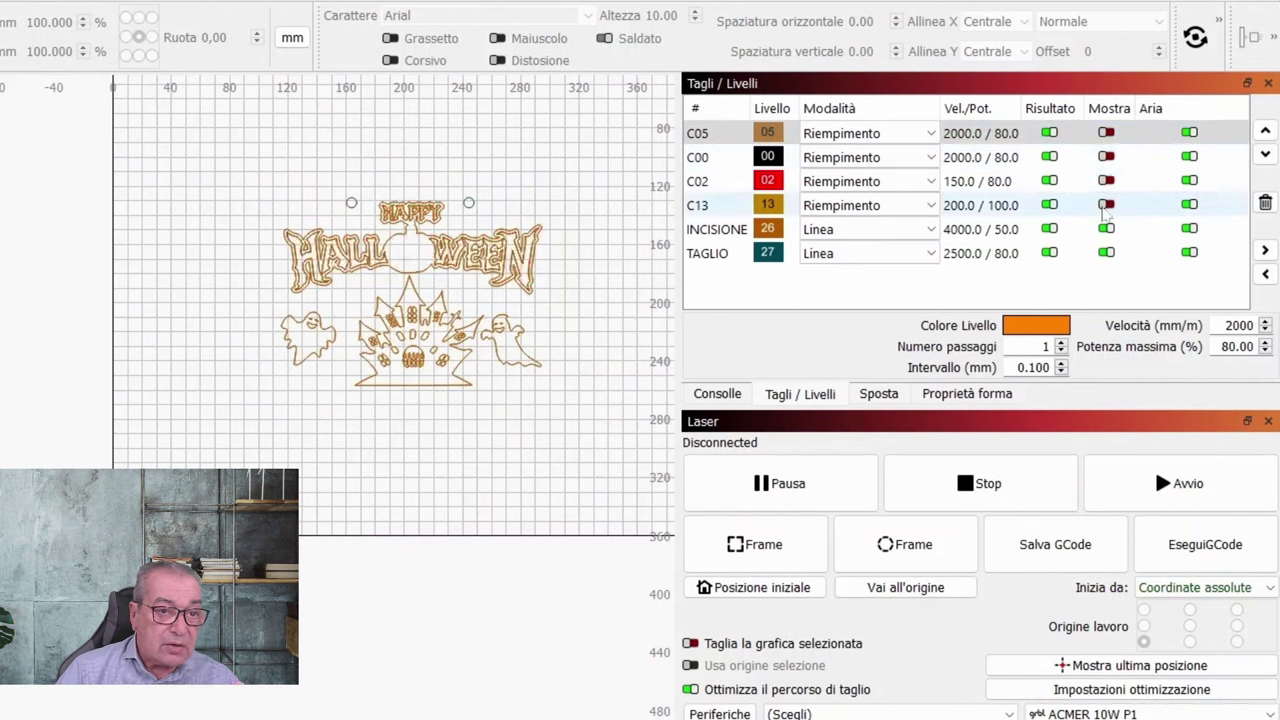
click(1106, 229)
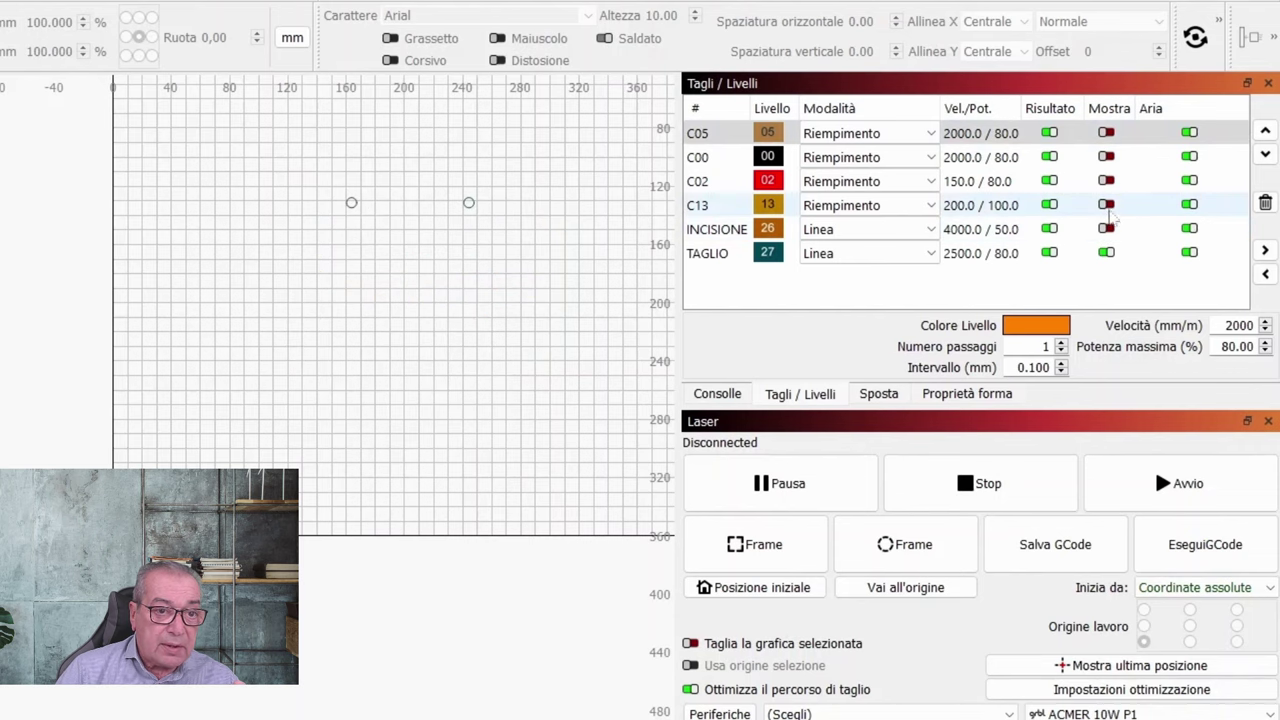
Show the layers INCISIONE, C13, C05, C00 and C02 again.
click(1106, 229)
click(1106, 204)
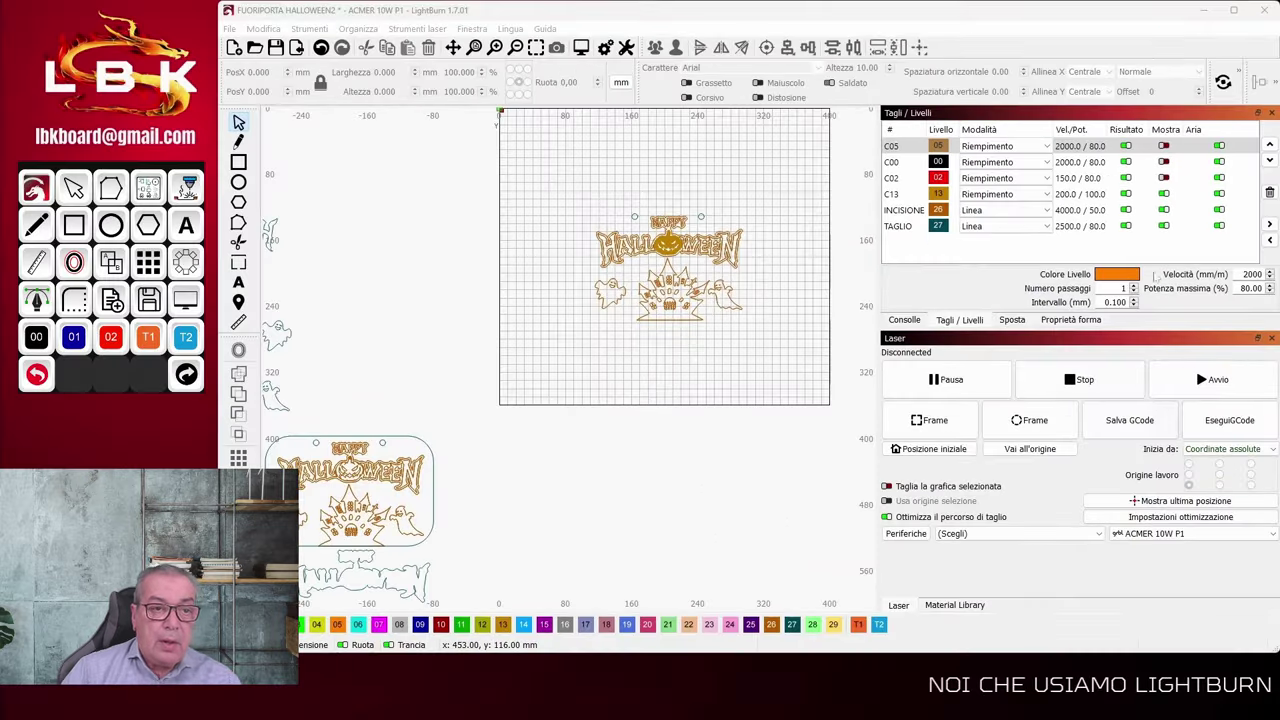
click(1164, 146)
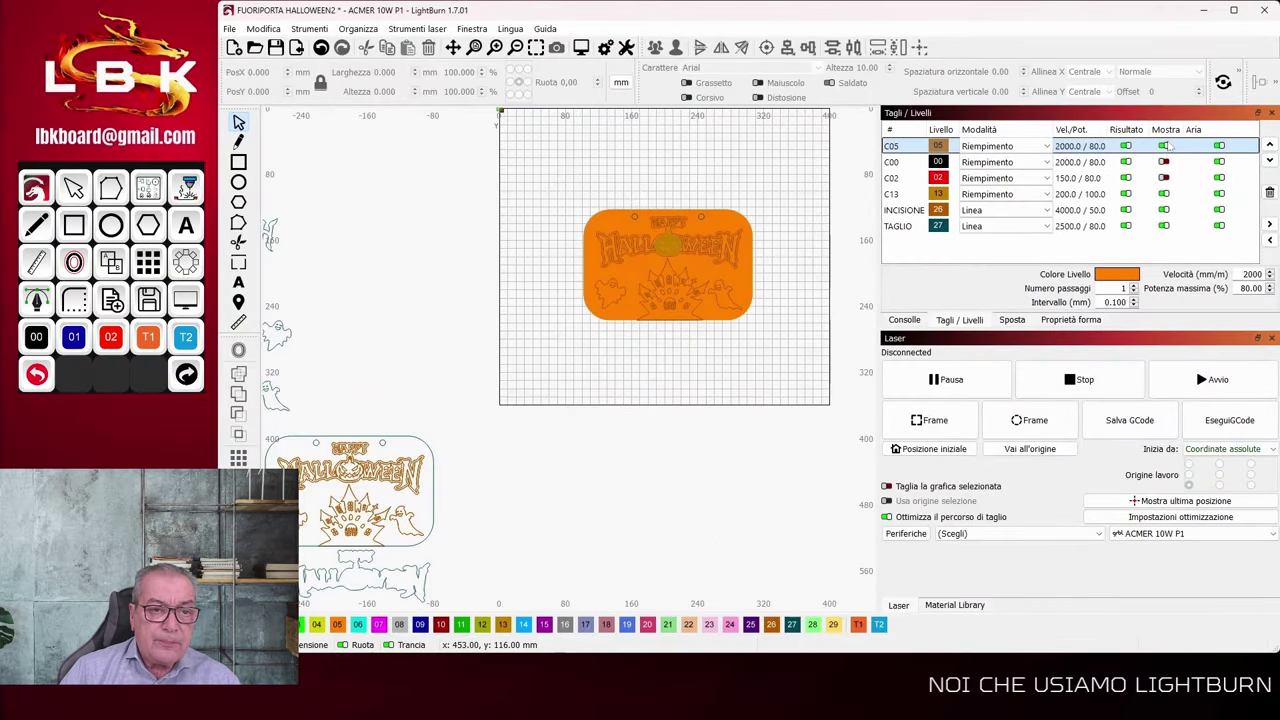
click(1165, 162)
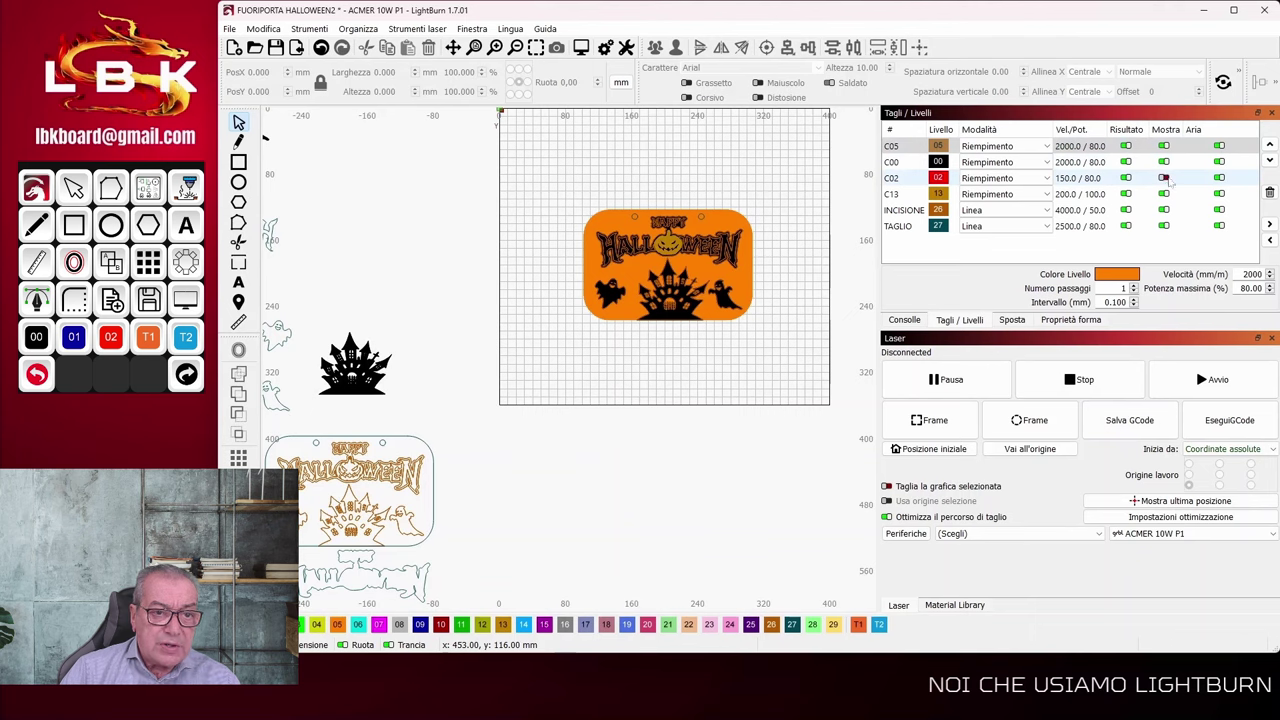
click(1164, 178)
Examine the assembled Halloween sign on the work area and the overall layout of pieces around it.
scroll(818, 310, up, 1)
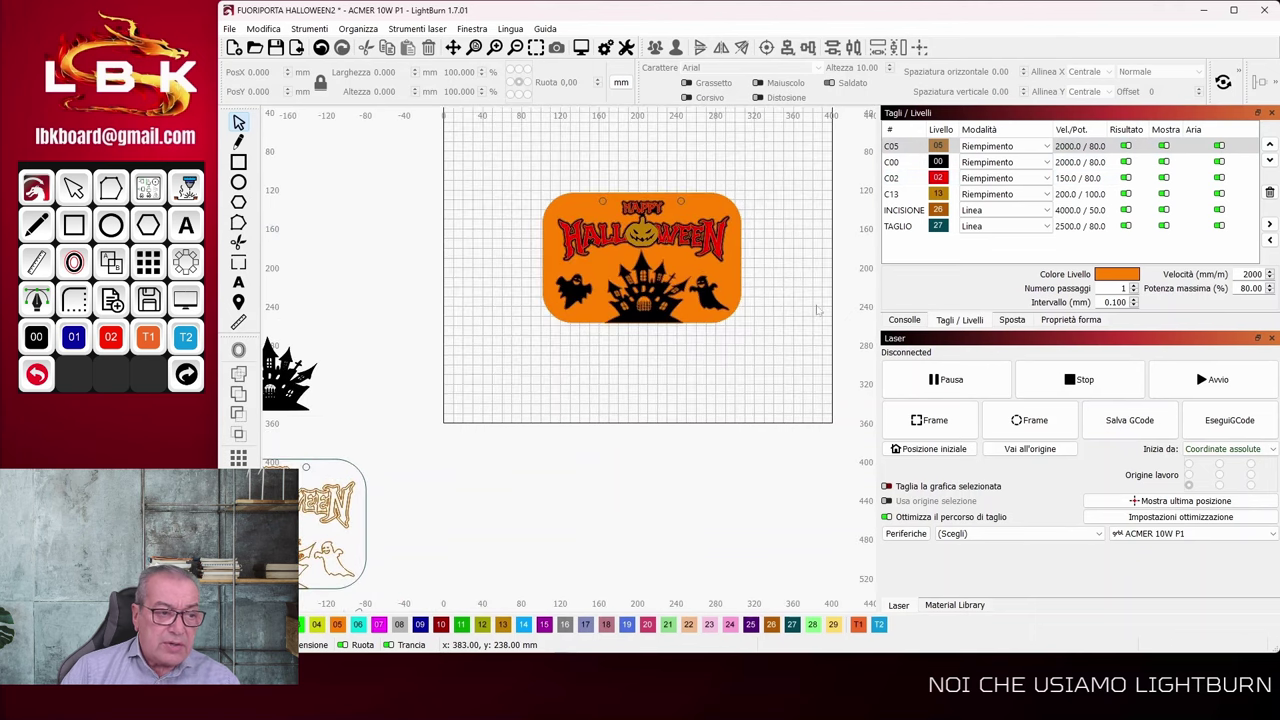
scroll(818, 310, up, 2)
scroll(760, 314, down, 2)
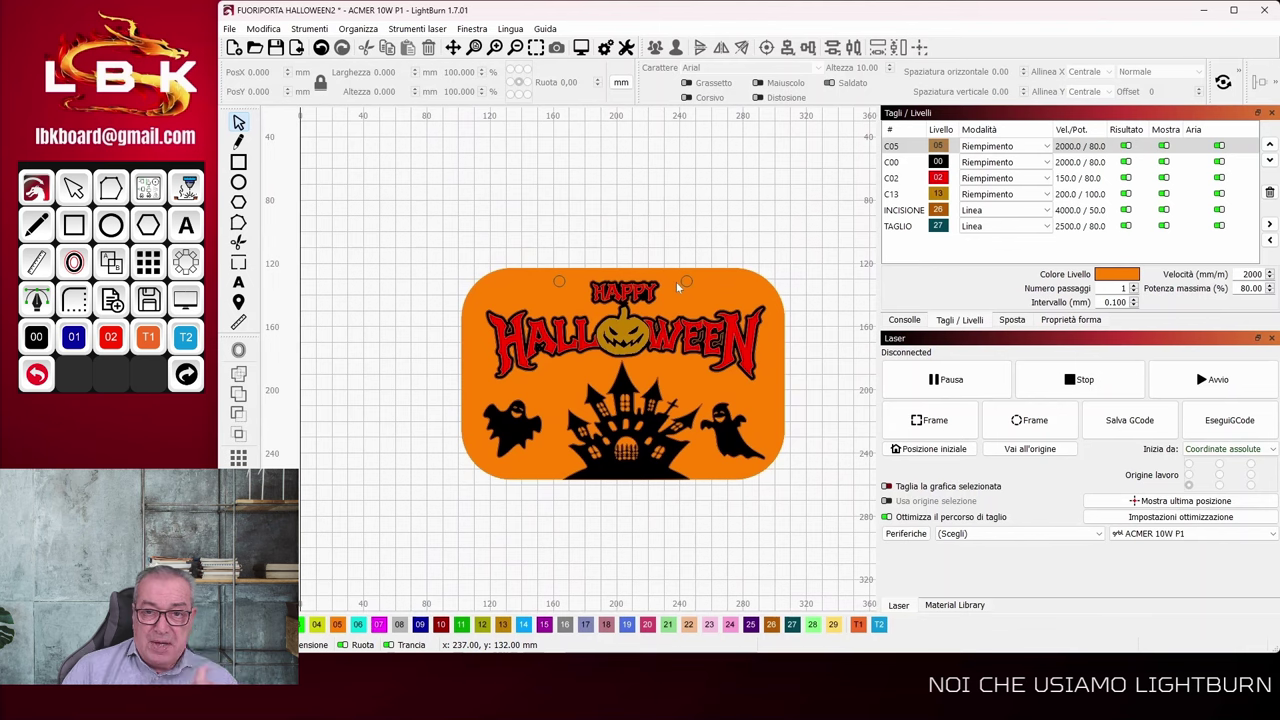
scroll(672, 316, down, 3)
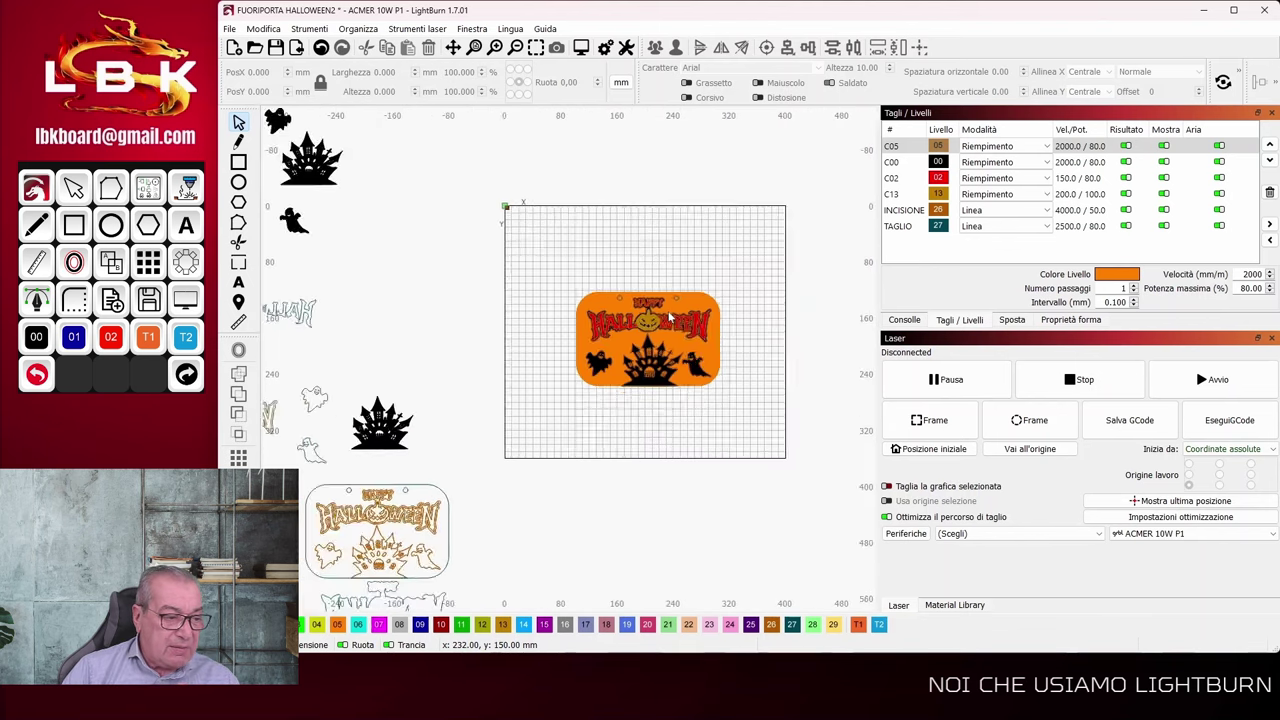
scroll(669, 316, down, 2)
mouse_move(566, 363)
mouse_down()
mouse_move(596, 348)
mouse_move(569, 357)
mouse_up()
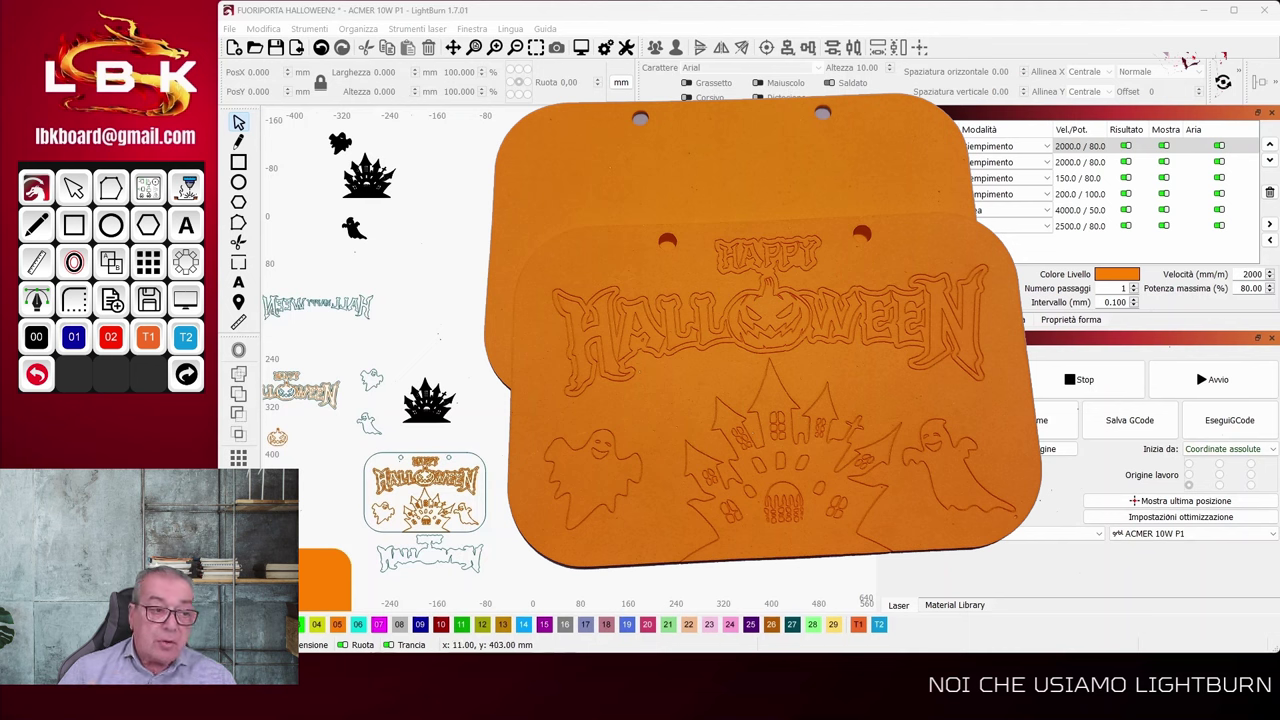
scroll(539, 455, down, 1)
scroll(538, 455, up, 1)
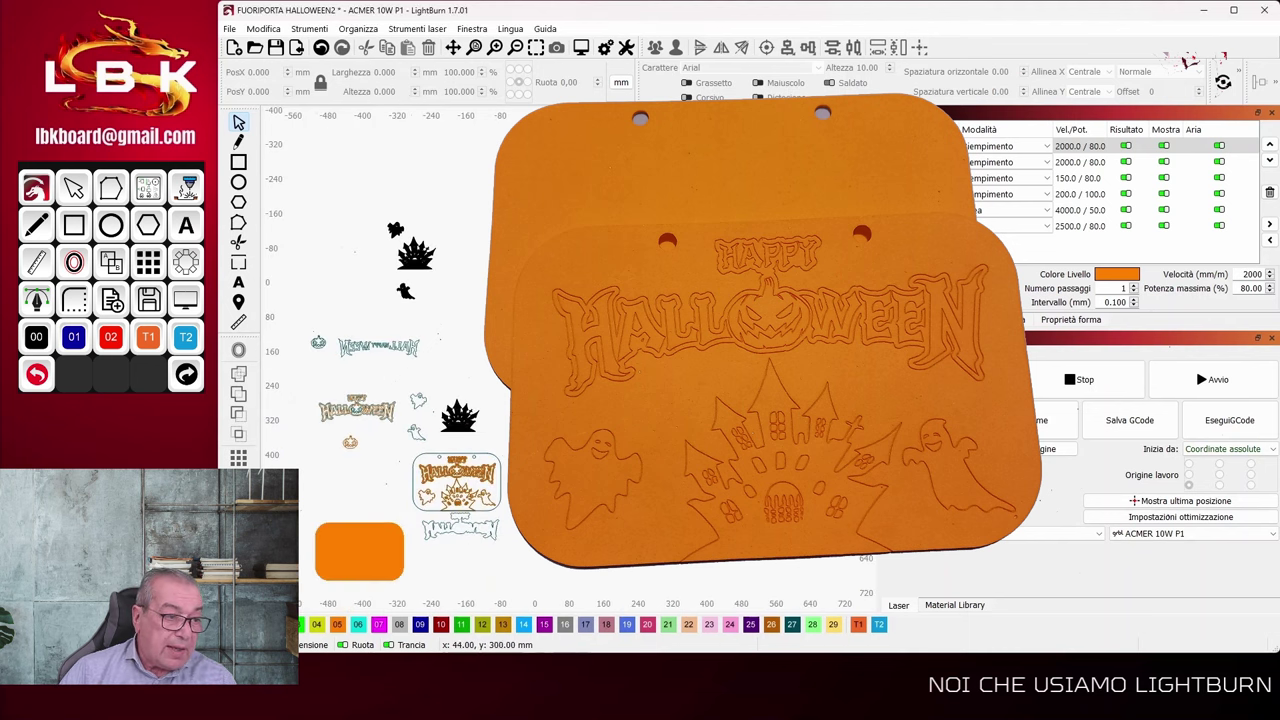
scroll(555, 478, down, 1)
scroll(556, 478, up, 1)
scroll(556, 478, down, 2)
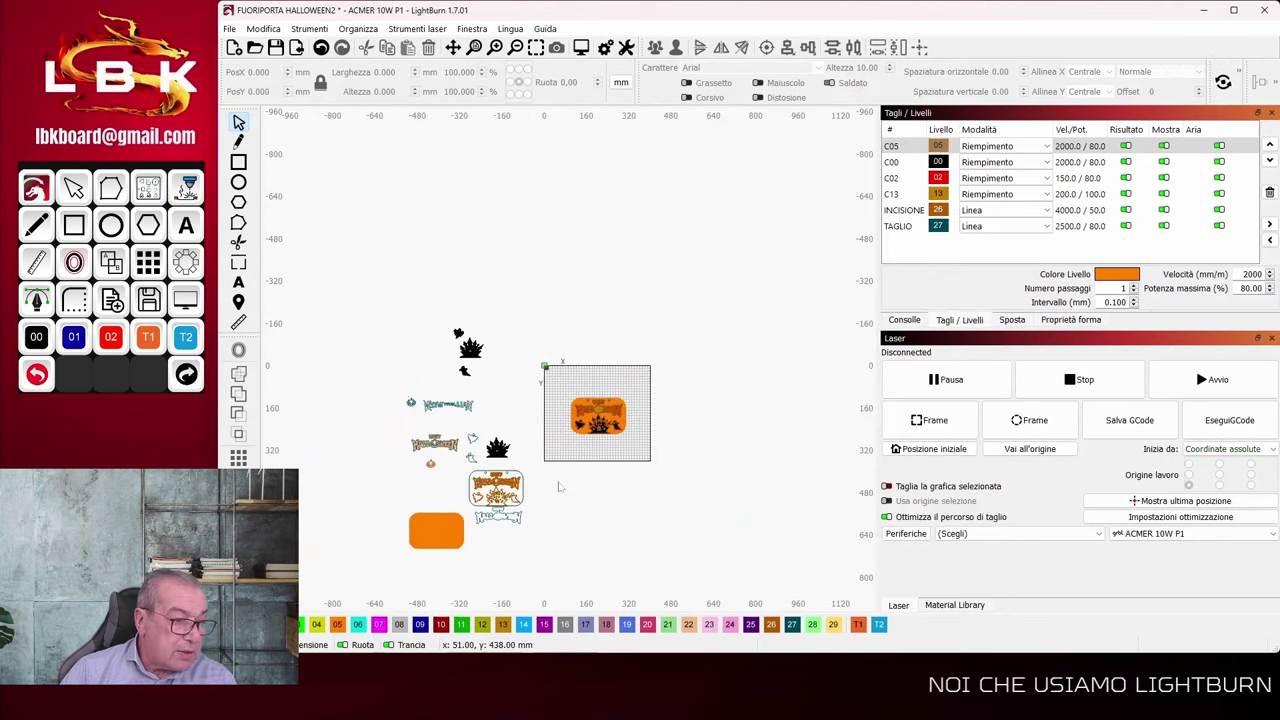
Examine the separate HAPPY HALLOWEEN lettering outlines placed outside the work area.
scroll(508, 423, up, 3)
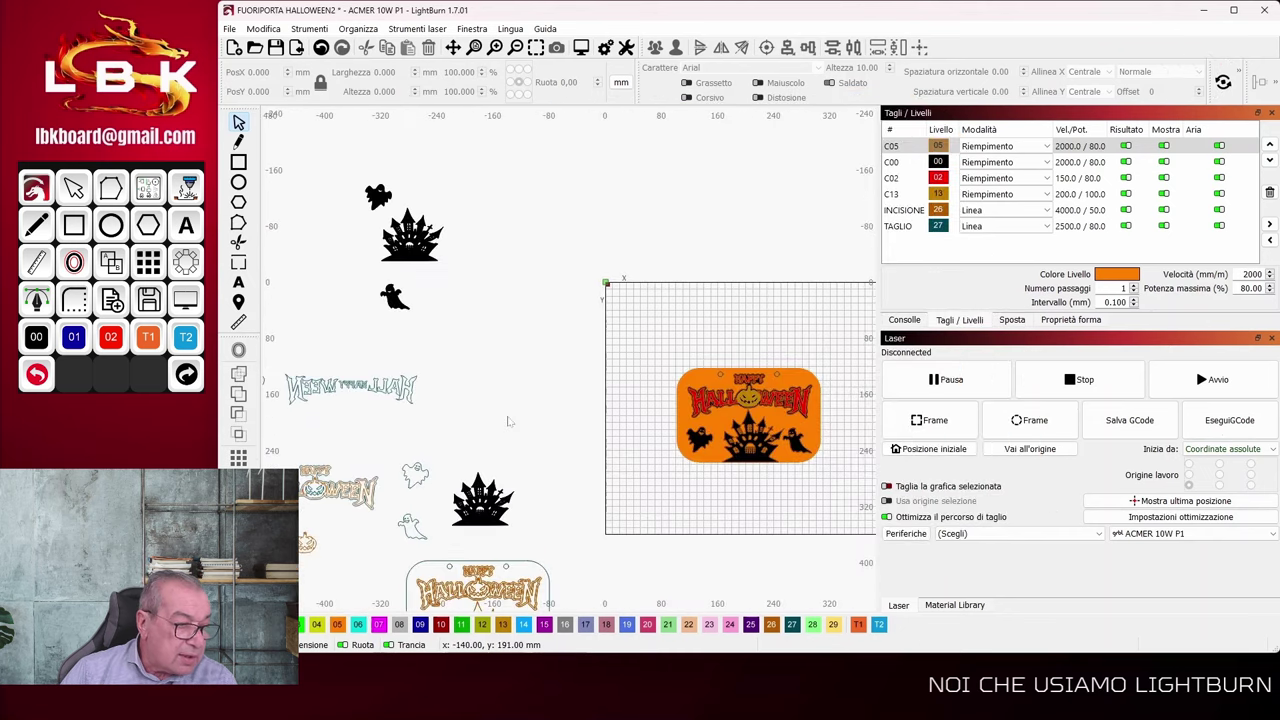
scroll(508, 423, up, 2)
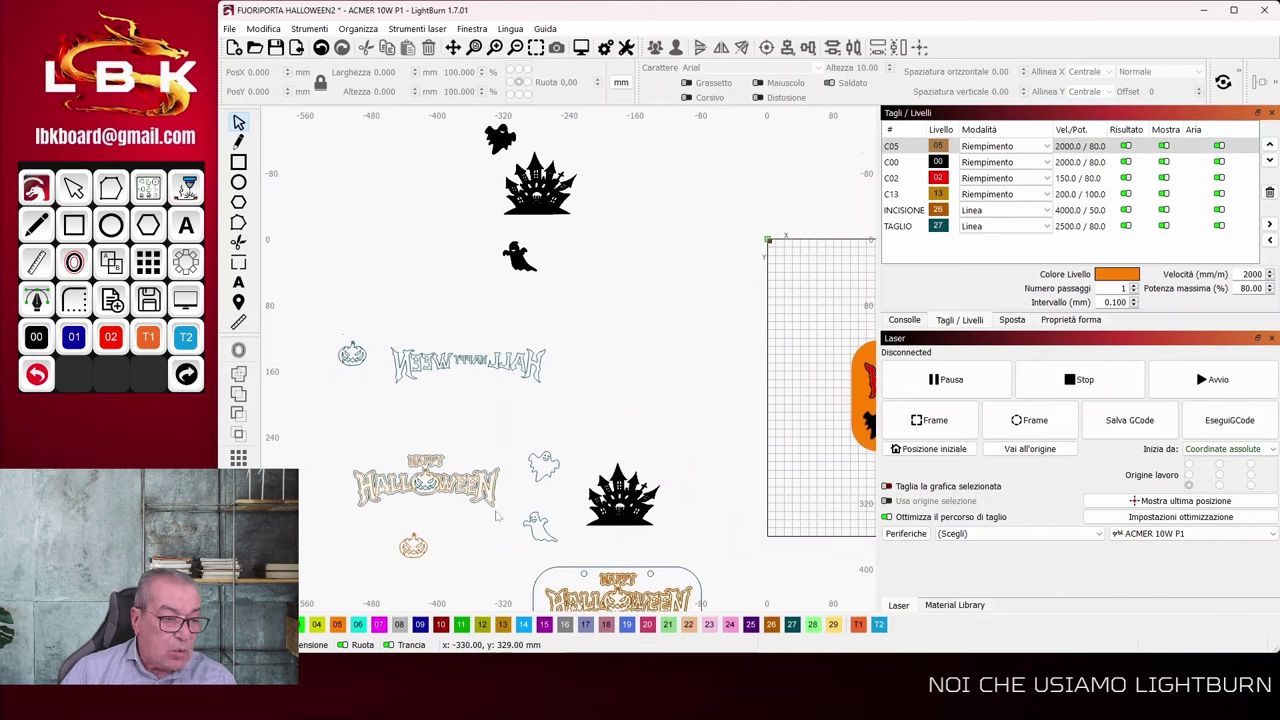
scroll(496, 515, up, 1)
scroll(494, 515, down, 1)
scroll(486, 515, up, 3)
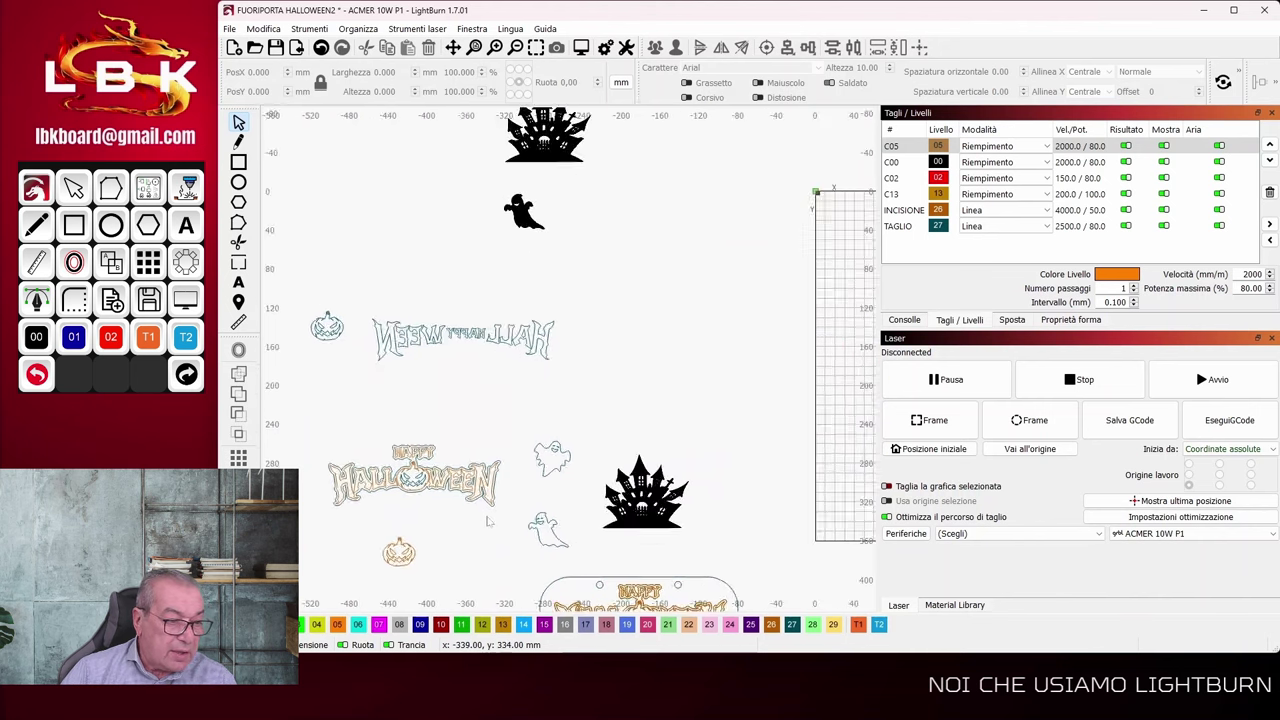
drag(475, 515, 712, 482)
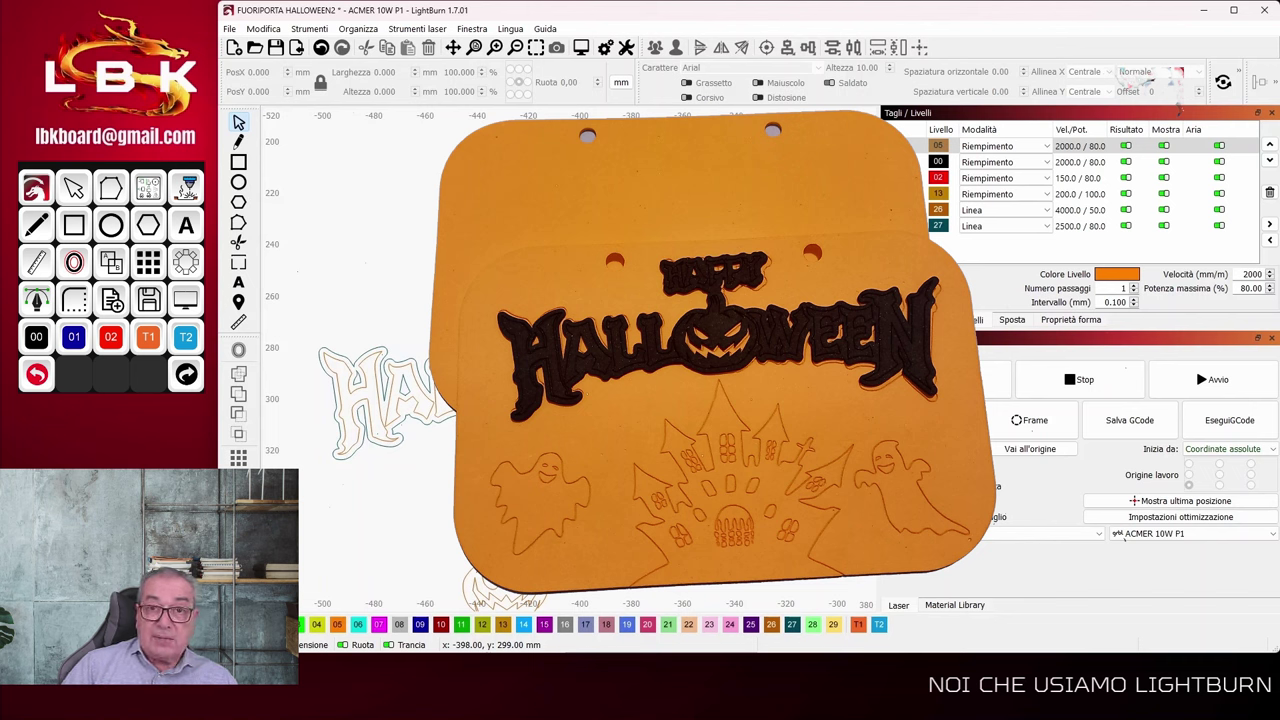
click(562, 700)
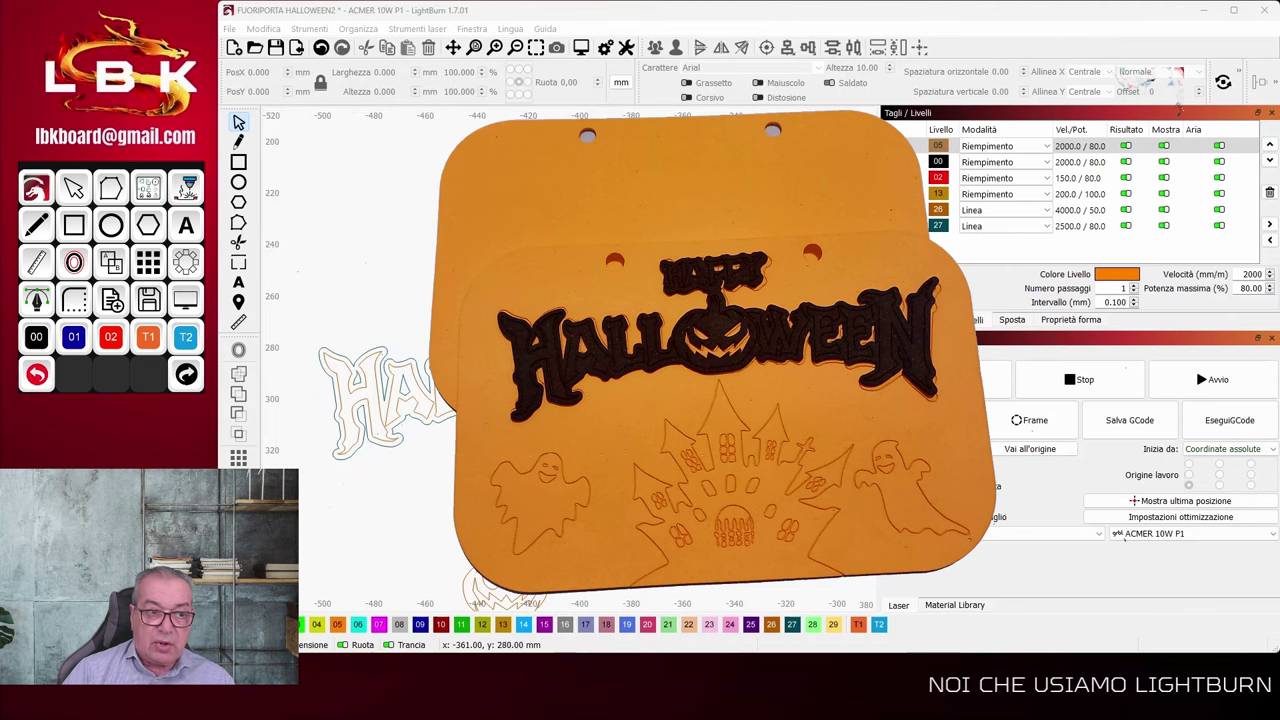
Examine the separate pumpkin, ghost and castle pieces and the orange rounded plate outside the work area.
scroll(681, 348, down, 3)
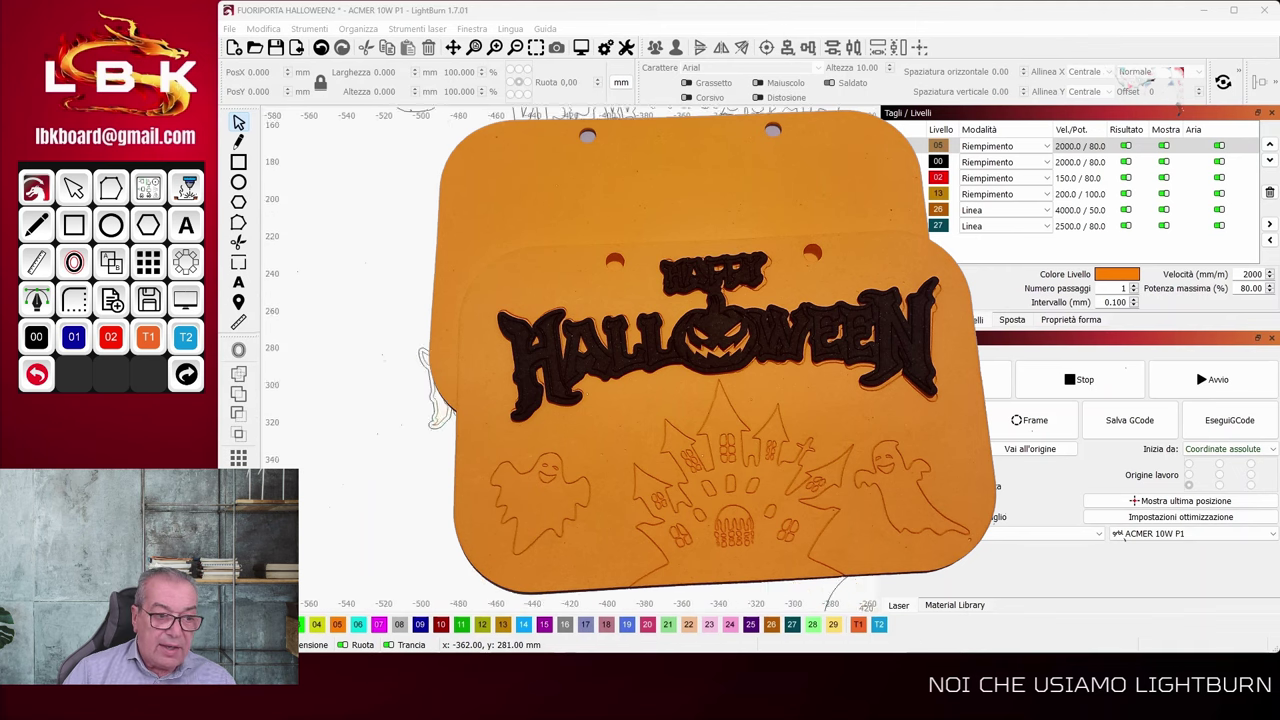
scroll(700, 365, down, 5)
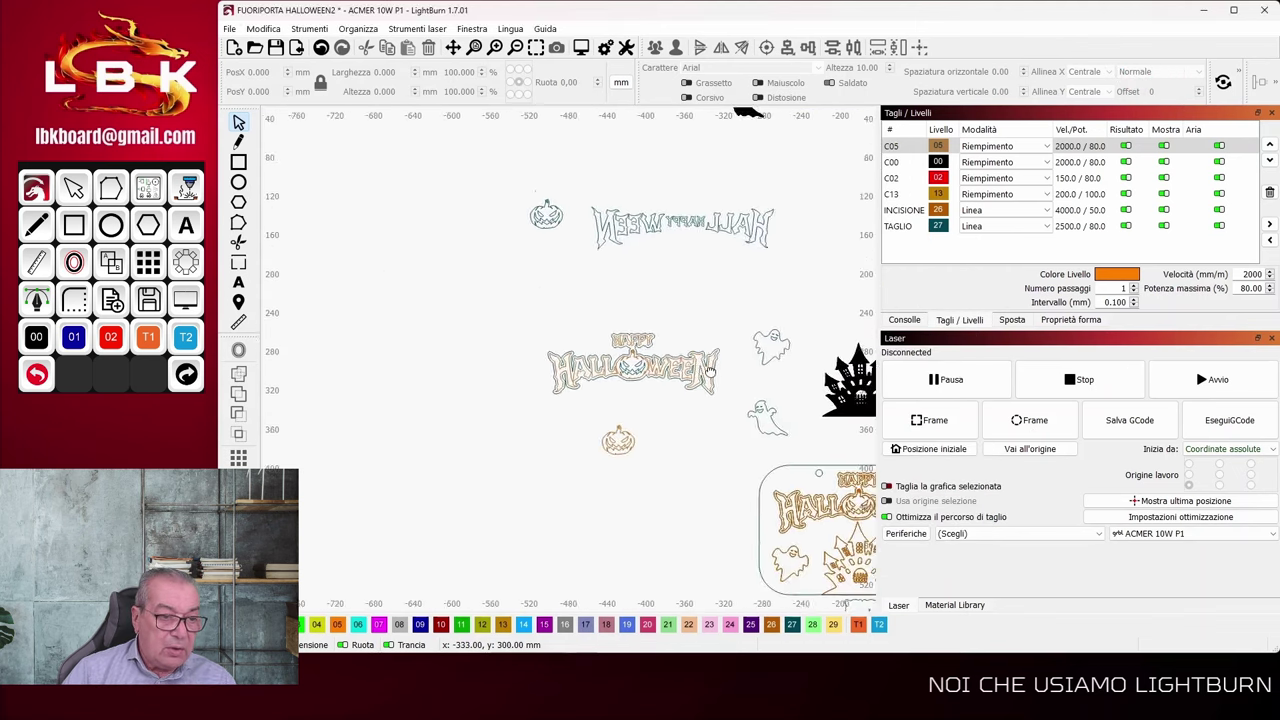
scroll(709, 371, down, 3)
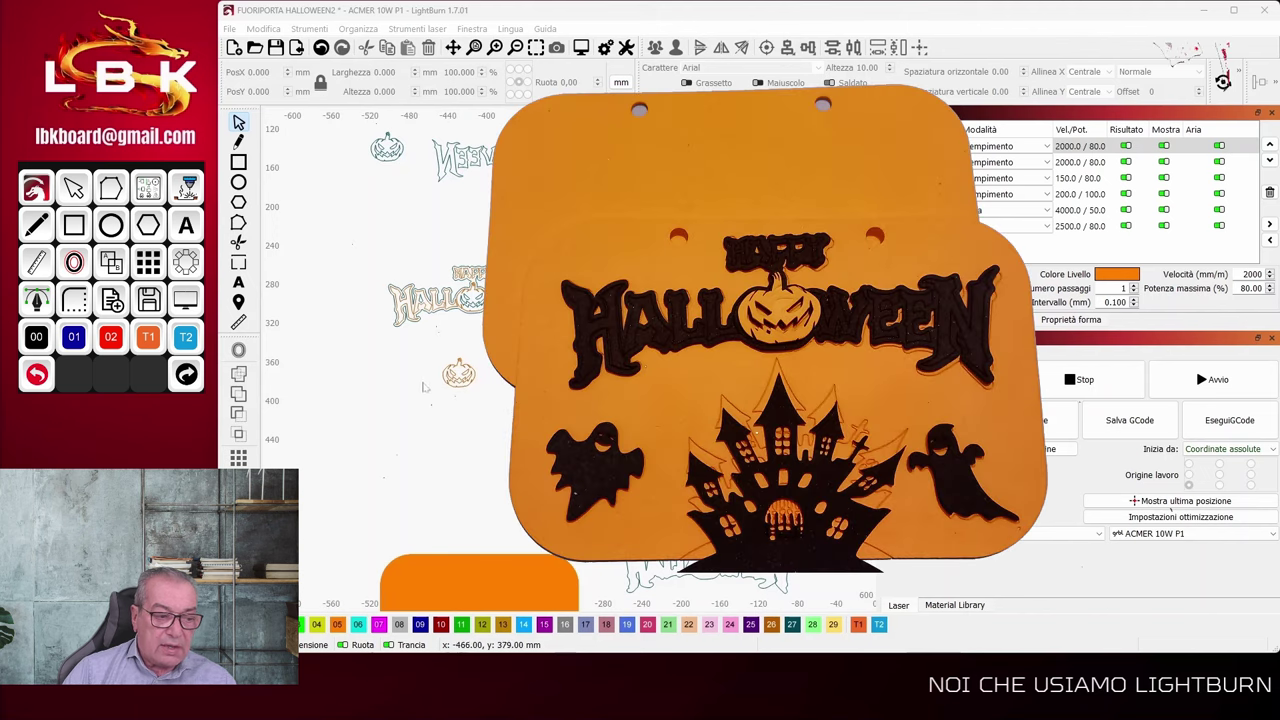
scroll(465, 582, up, 2)
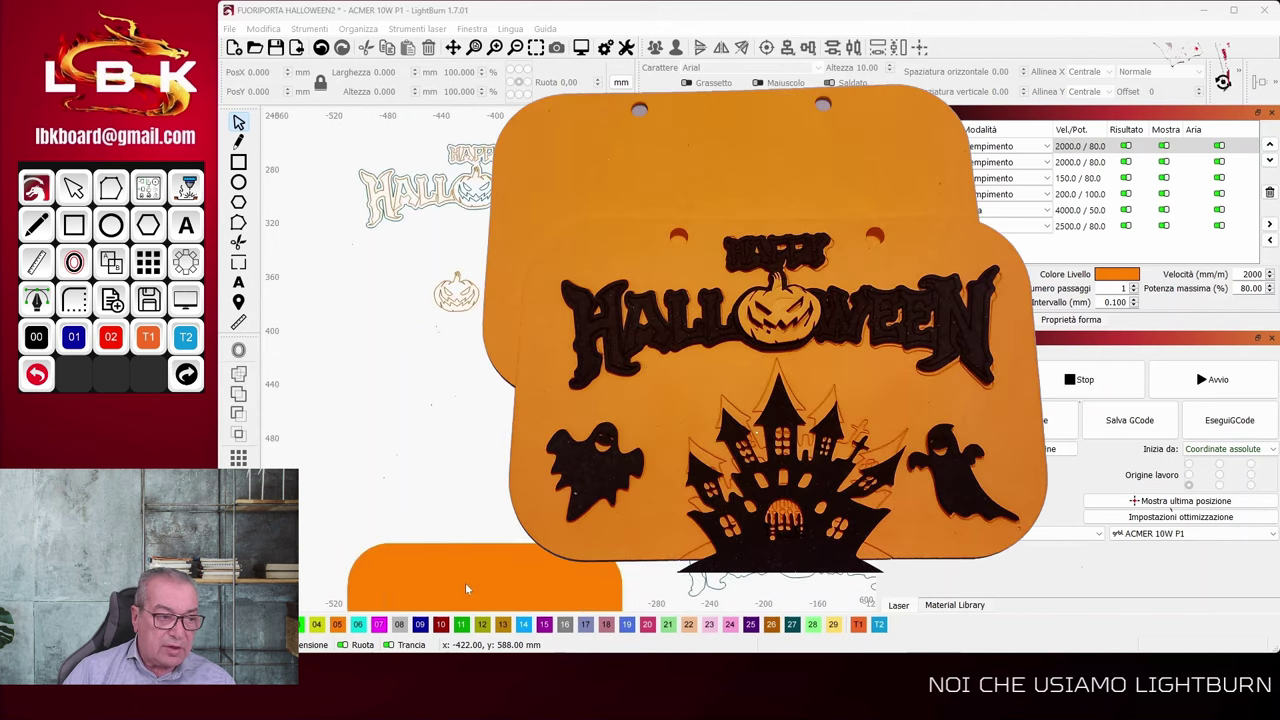
scroll(465, 588, up, 1)
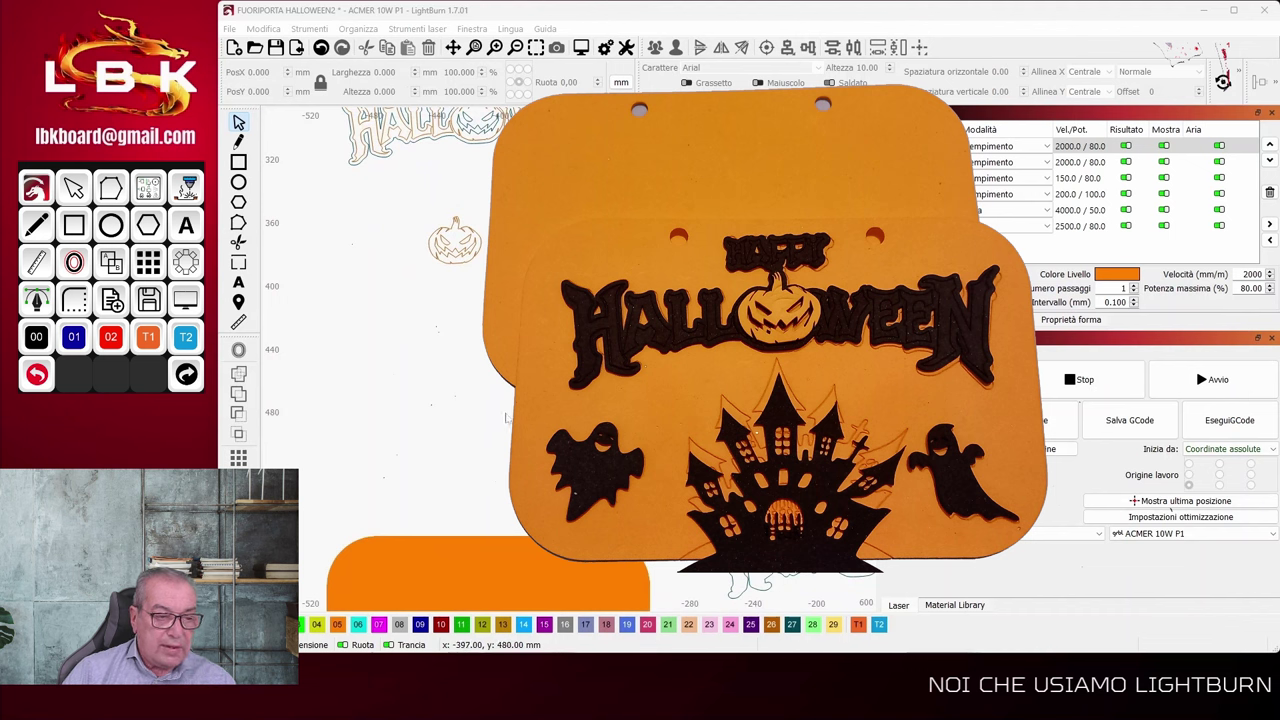
scroll(505, 418, down, 1)
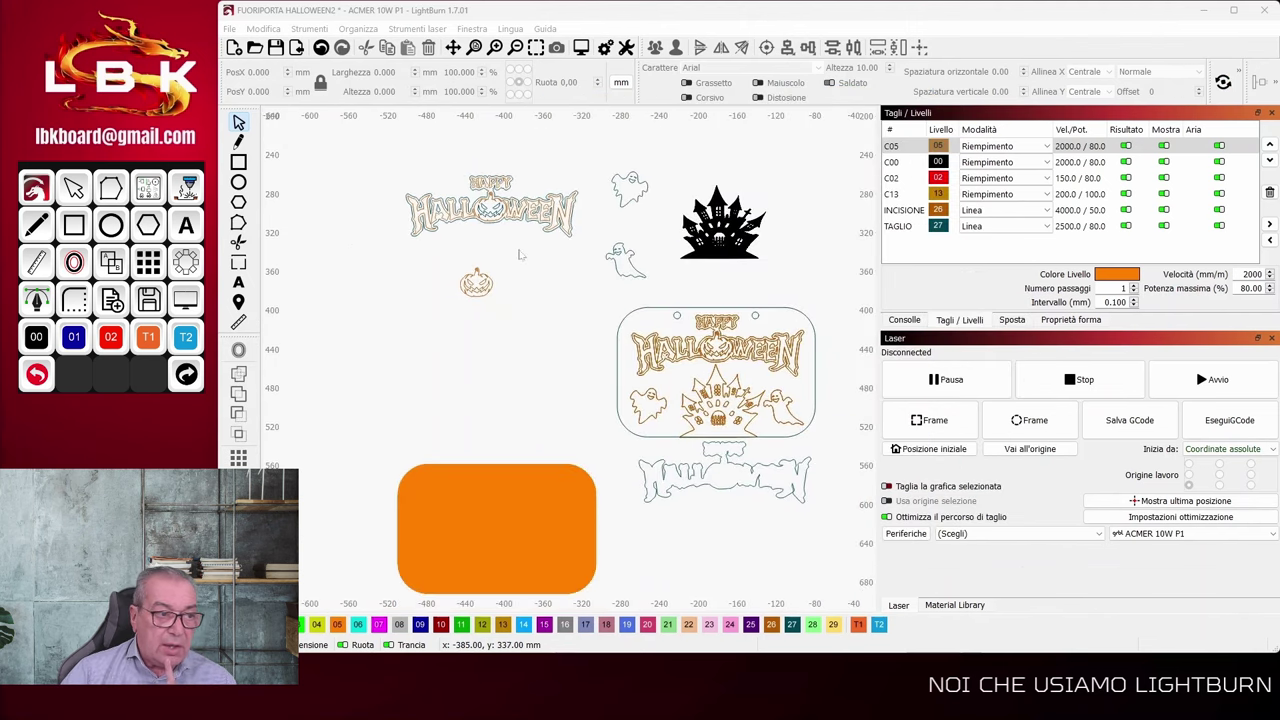
scroll(519, 255, down, 1)
drag(519, 258, 537, 418)
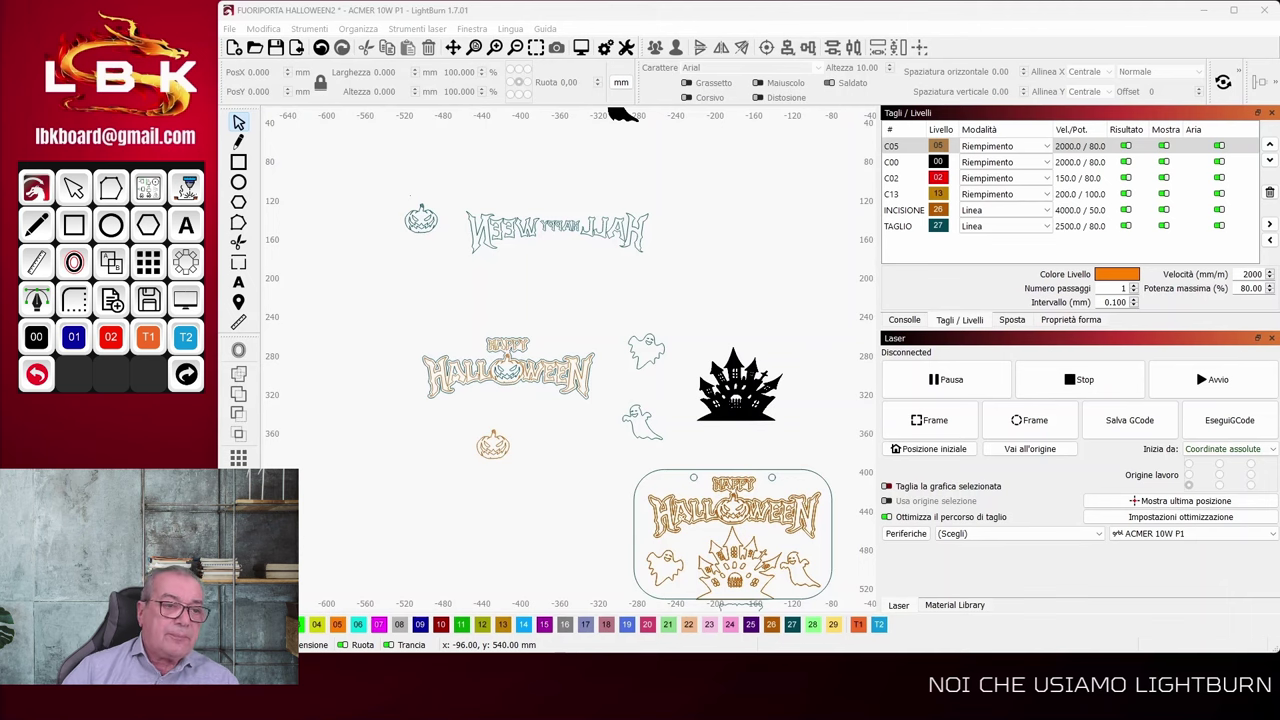
Return to the work area and inspect the assembled Halloween sign up close.
drag(723, 286, 330, 410)
right_click(335, 409)
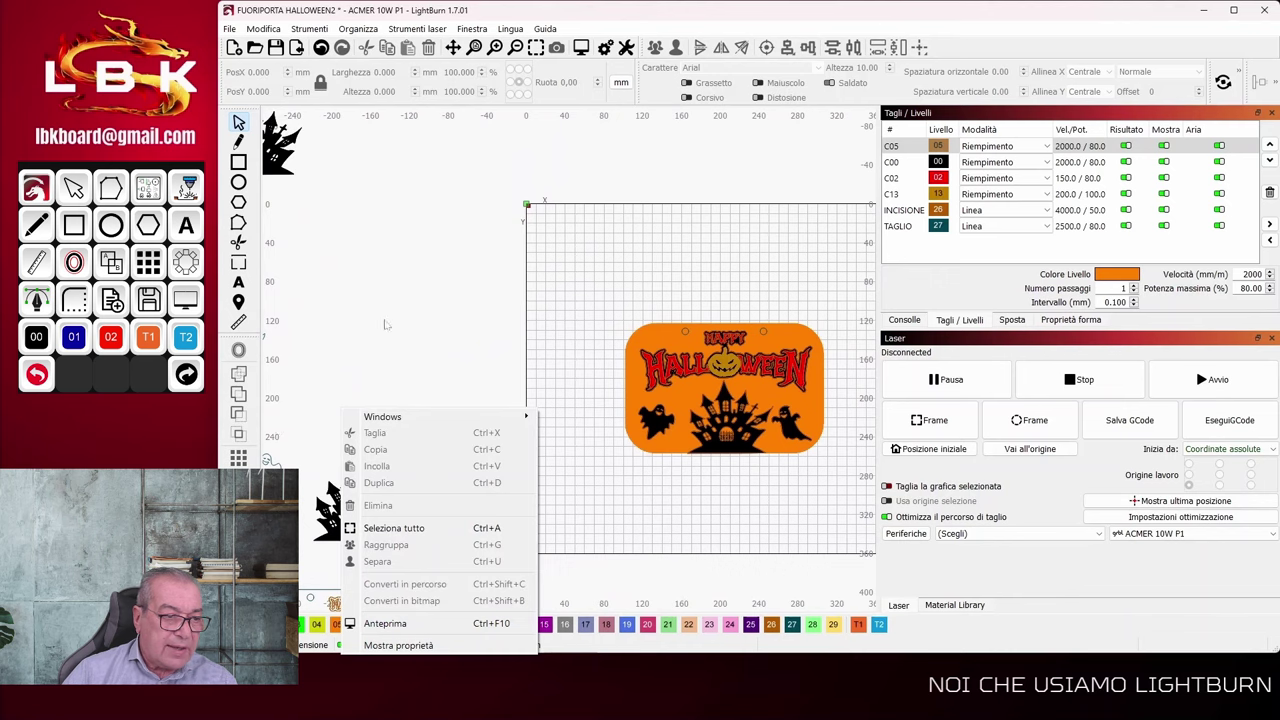
drag(388, 325, 480, 334)
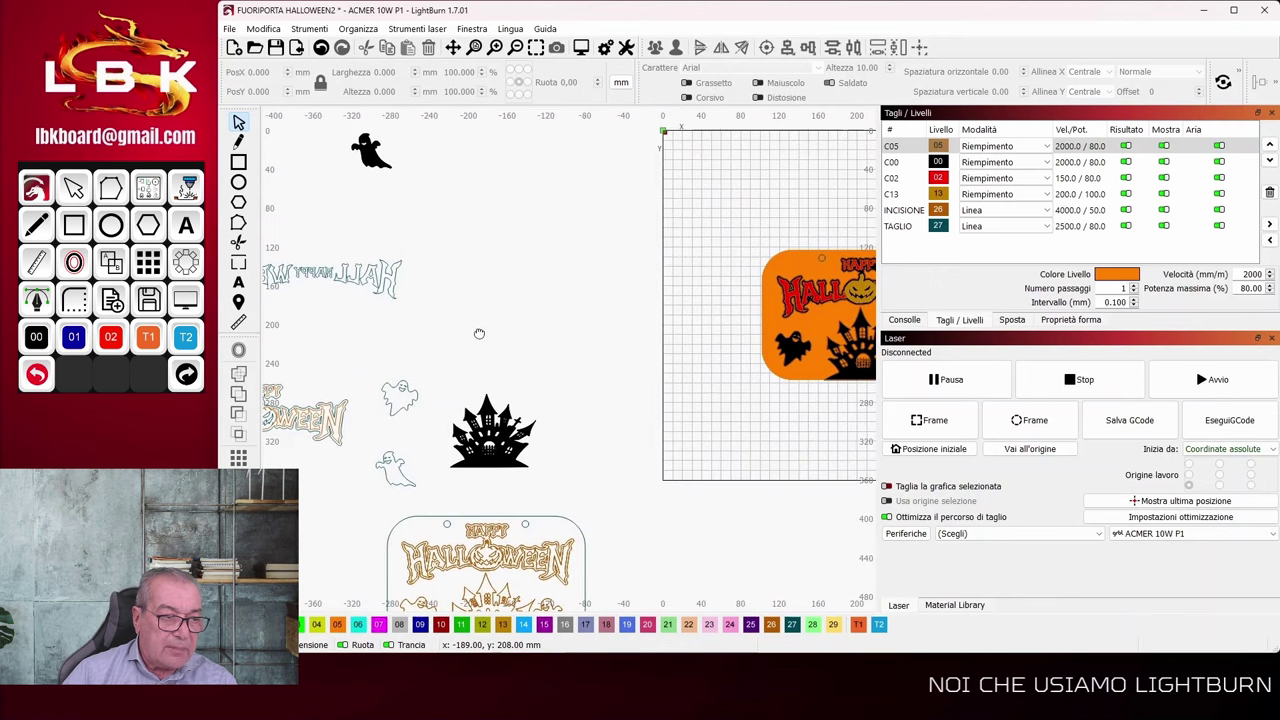
right_click(479, 333)
click(560, 257)
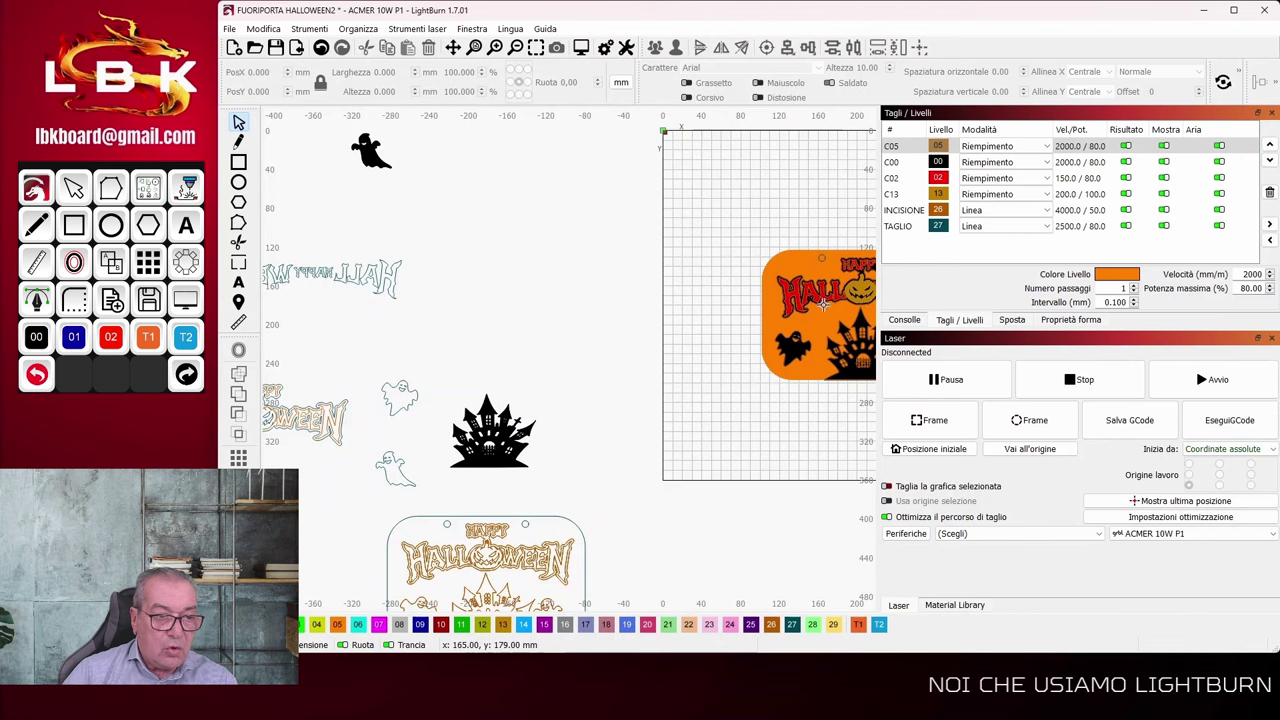
scroll(720, 409, right, 5)
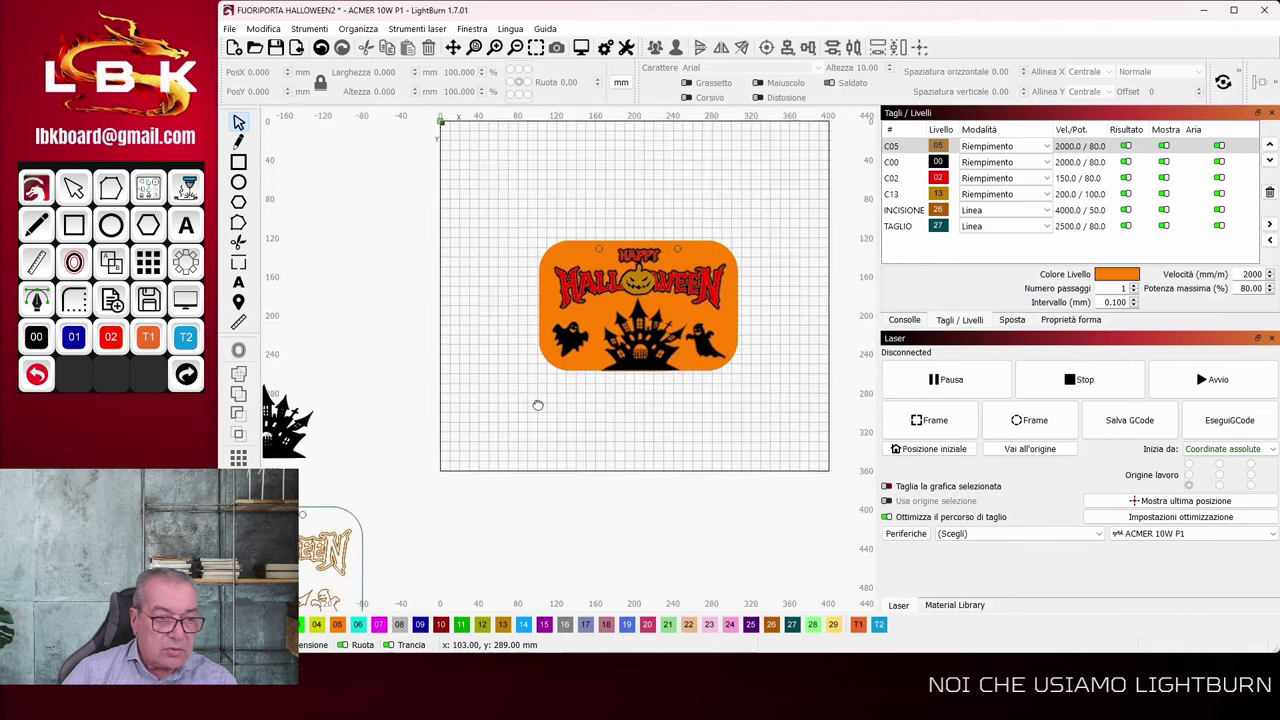
scroll(545, 408, up, 4)
scroll(562, 430, down, 2)
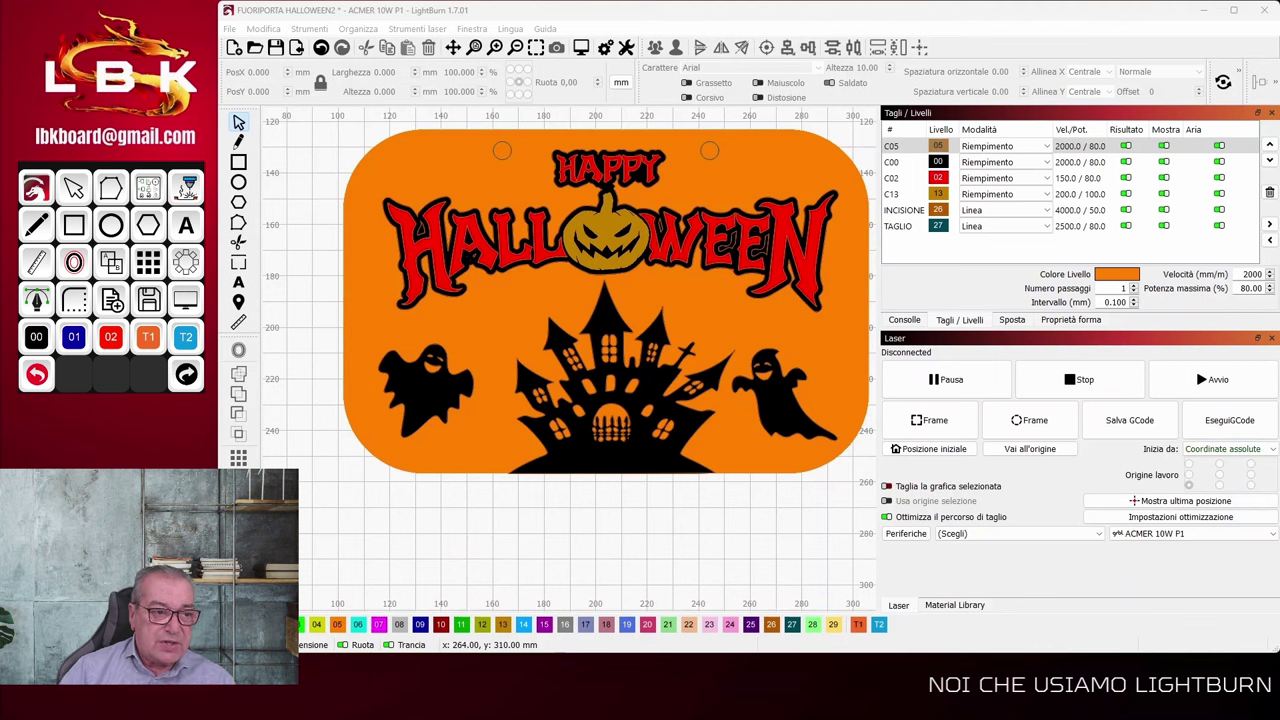
Try assigning the pumpkin in the HALLOWEEN lettering to layer 05 and undo the change.
click(607, 229)
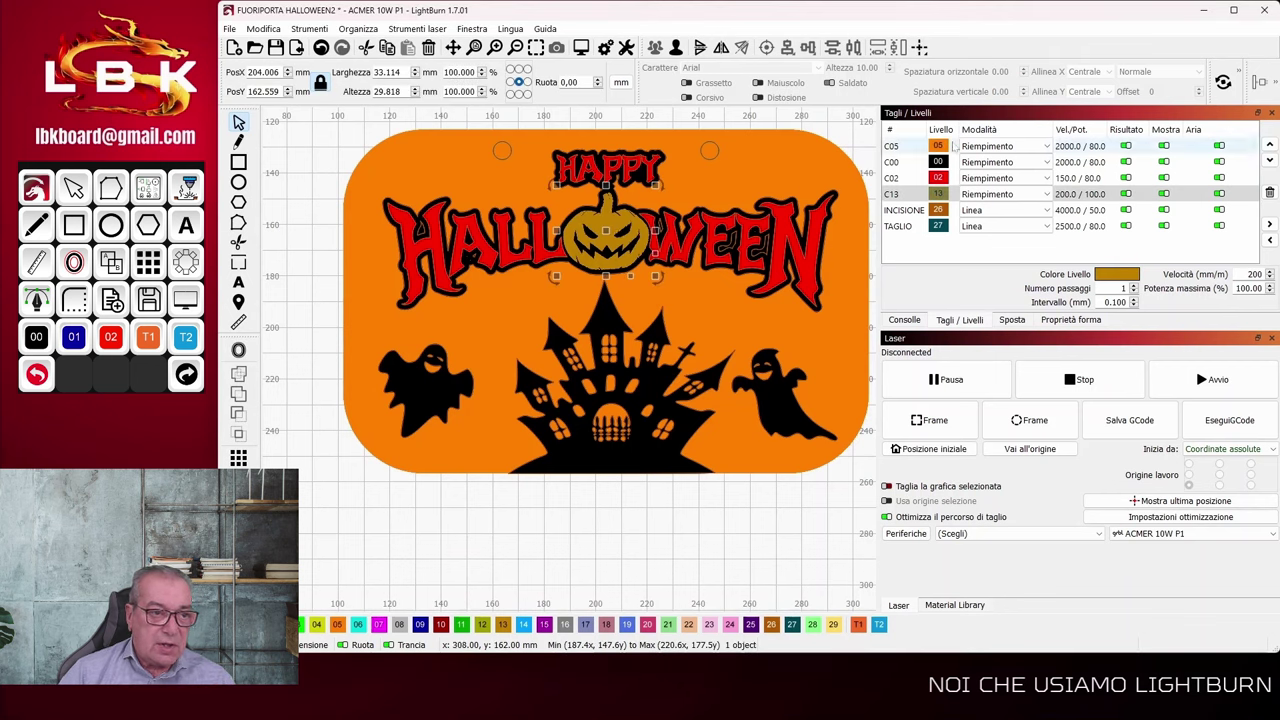
click(338, 624)
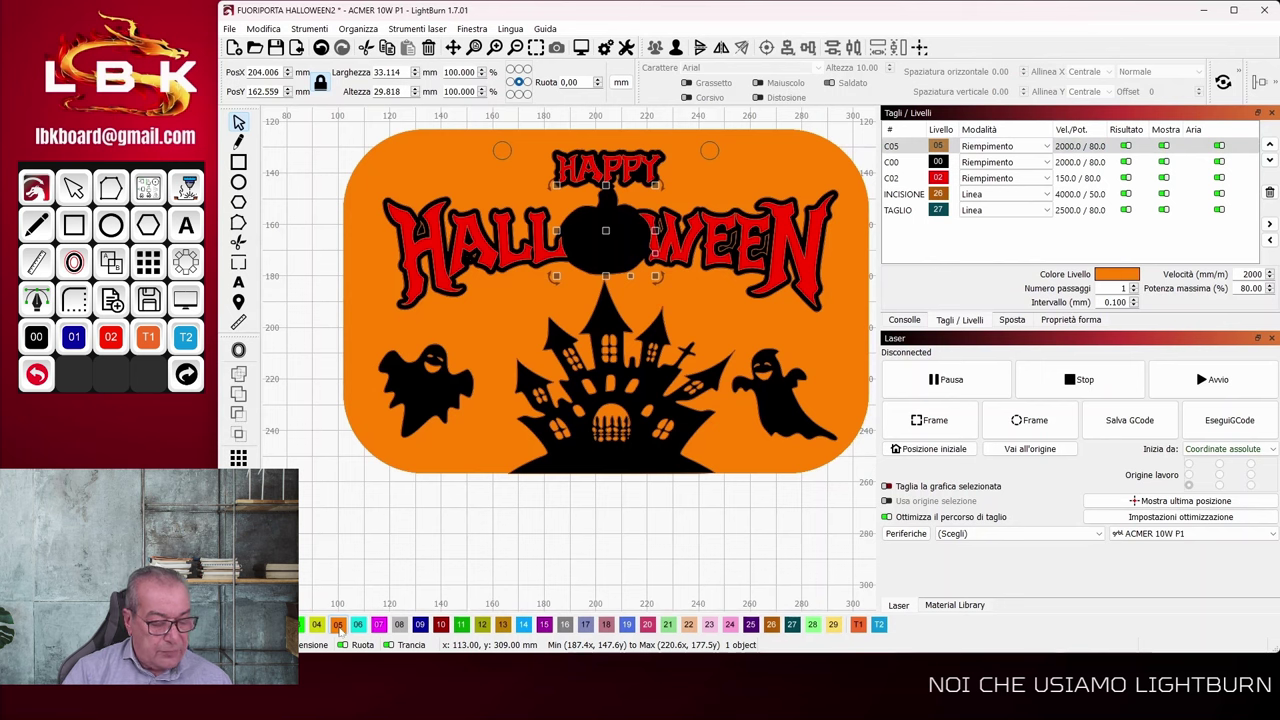
key(ctrl+z)
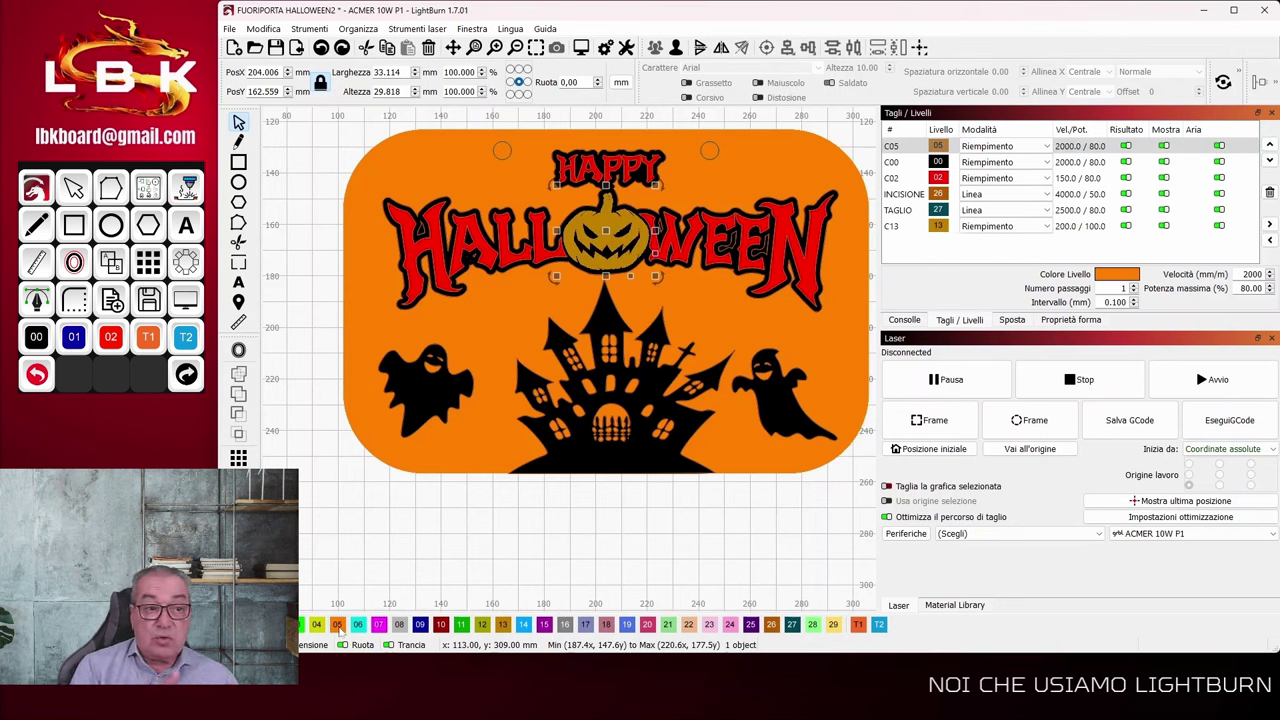